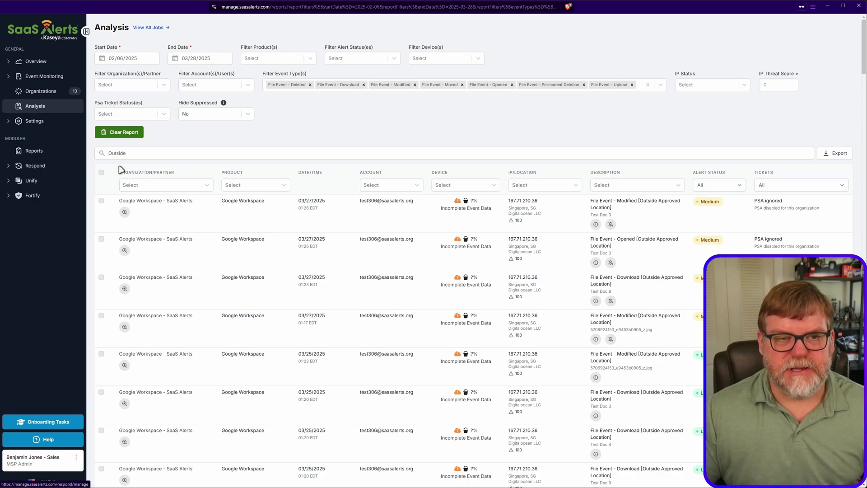
Dismiss the browser link menu opened by an accidental right-click on the sidebar
{"action": "right_click", "coordinate": [35, 90]}
{"action": "left_click", "coordinate": [63, 96]}
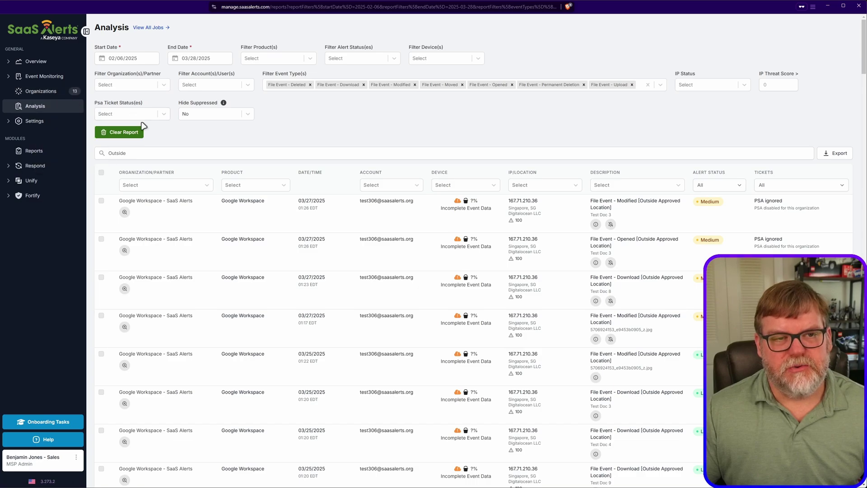
{"action": "left_click", "coordinate": [36, 91]}
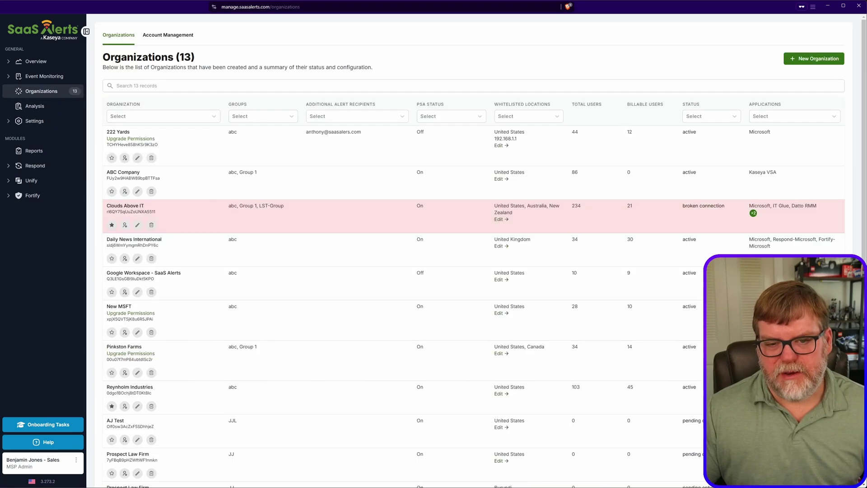
{"action": "scroll", "coordinate": [360, 263], "scroll_direction": "down", "scroll_amount": 1}
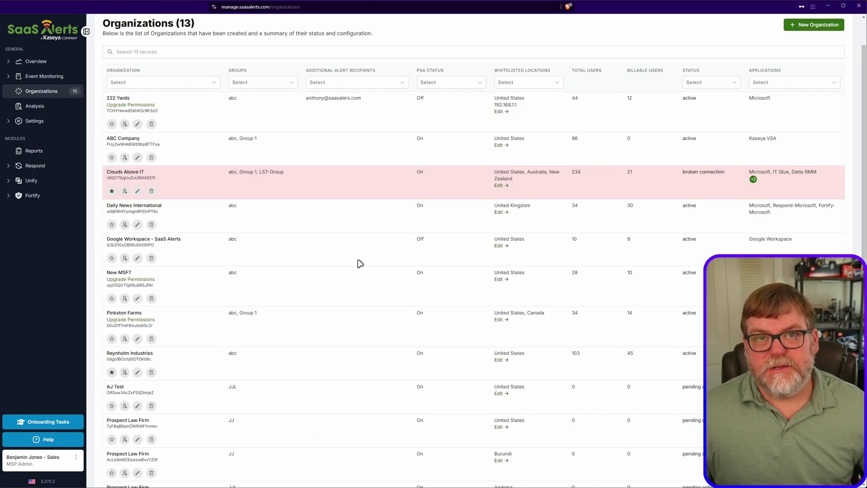
{"action": "left_click", "coordinate": [500, 247]}
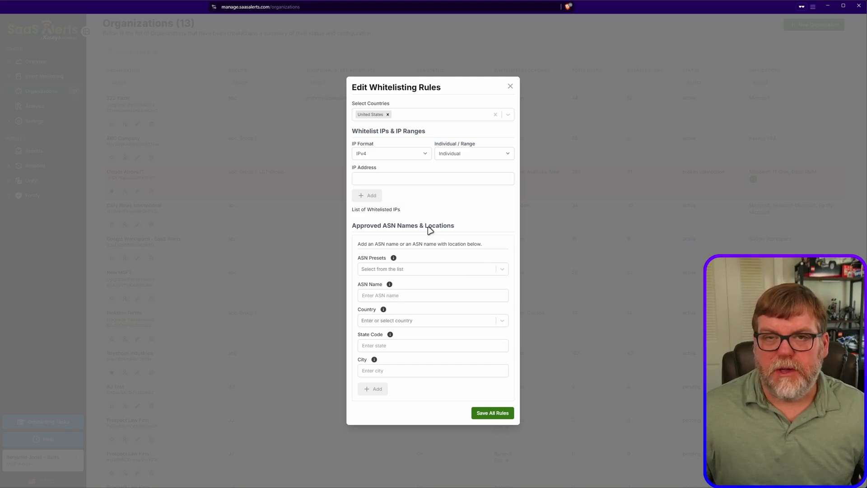
{"action": "left_click", "coordinate": [418, 269]}
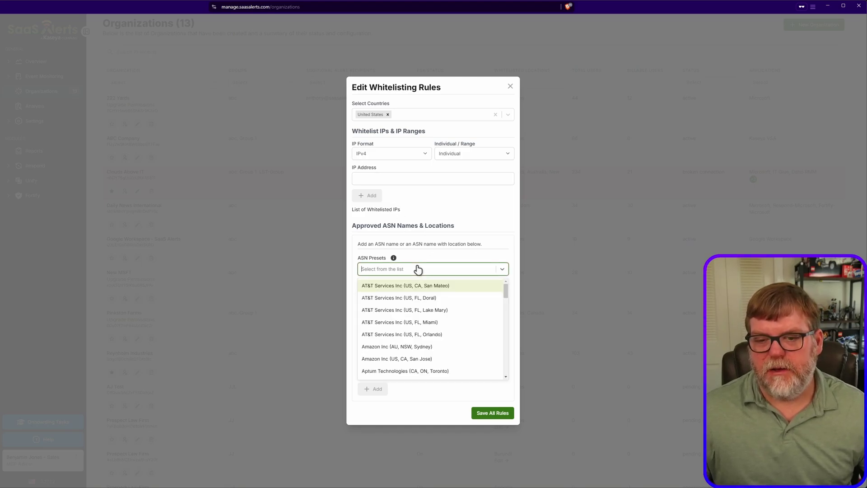
{"action": "left_click", "coordinate": [422, 269]}
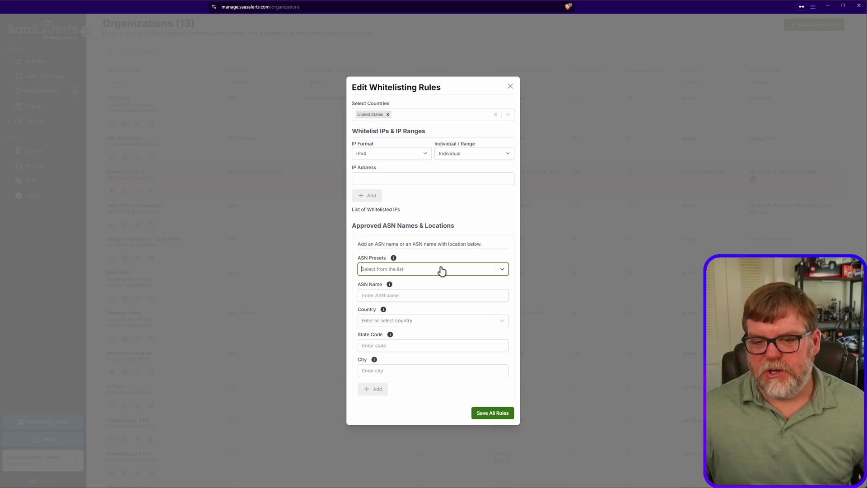
{"action": "left_click", "coordinate": [431, 270]}
{"action": "scroll", "coordinate": [425, 334], "scroll_direction": "down", "scroll_amount": 6}
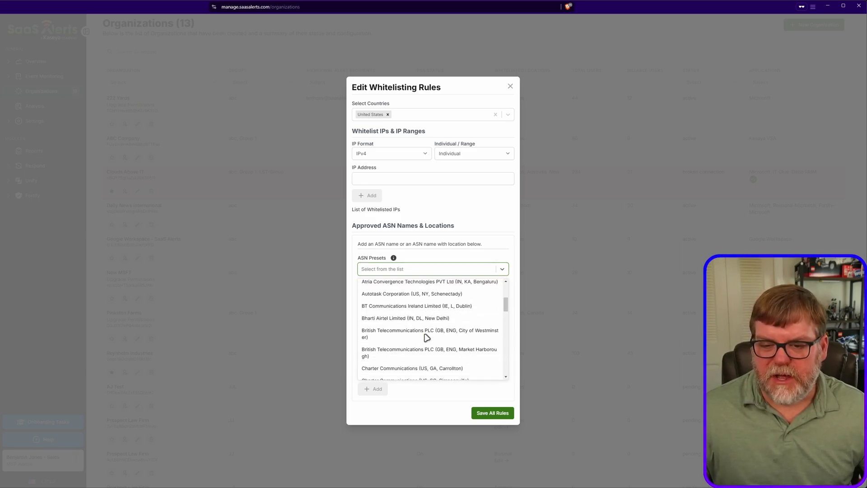
{"action": "scroll", "coordinate": [426, 336], "scroll_direction": "down", "scroll_amount": 3}
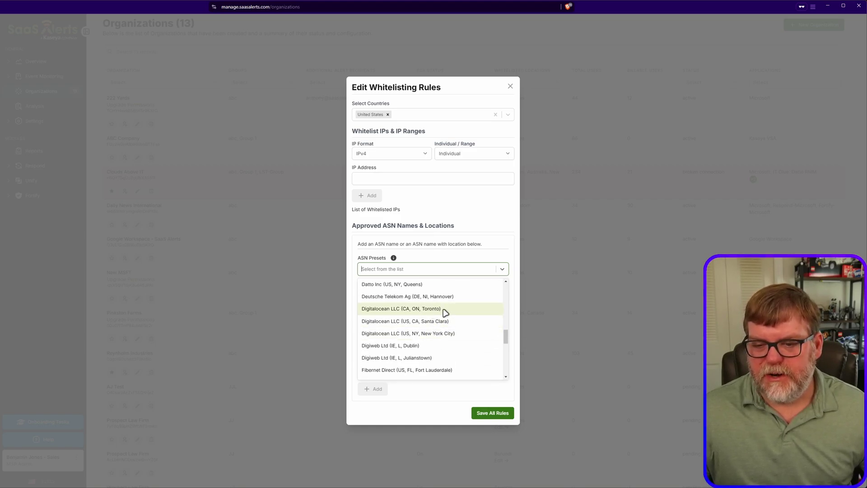
{"action": "left_click", "coordinate": [490, 216]}
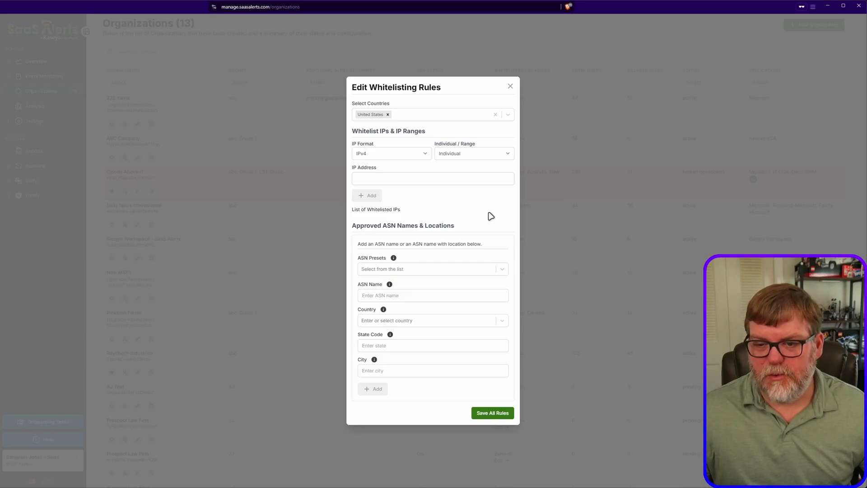
{"action": "left_click", "coordinate": [408, 296]}
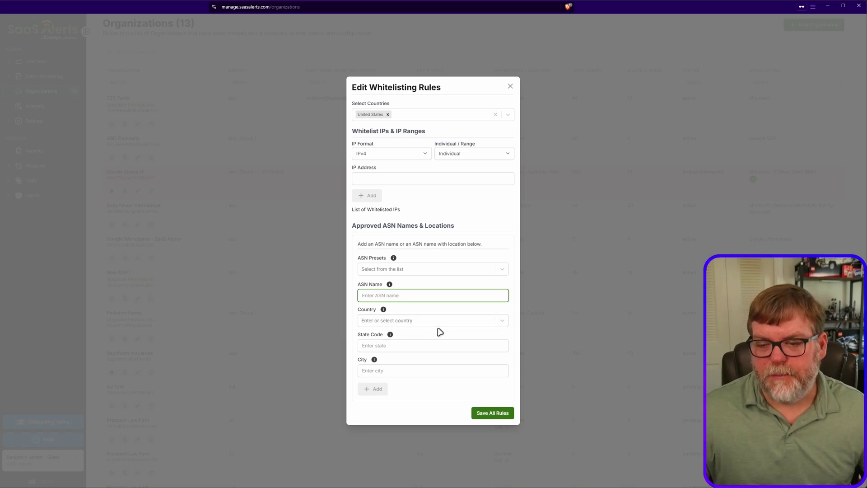
{"action": "left_click", "coordinate": [509, 85]}
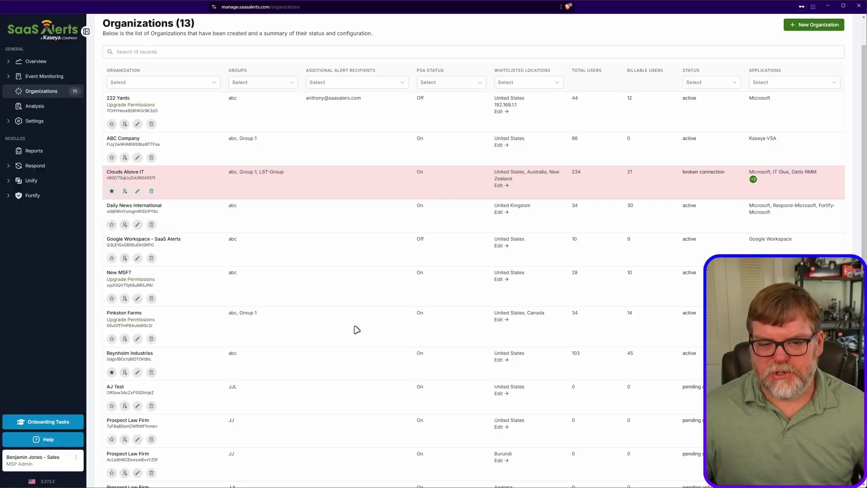
Edit the Google Workspace - SaaS Alerts organization and show its Whitelisting settings
{"action": "left_click", "coordinate": [138, 259]}
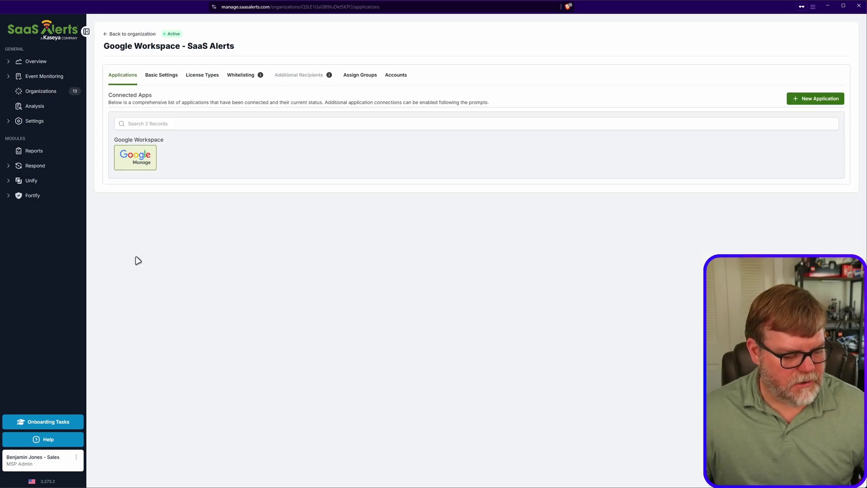
{"action": "right_click", "coordinate": [138, 261]}
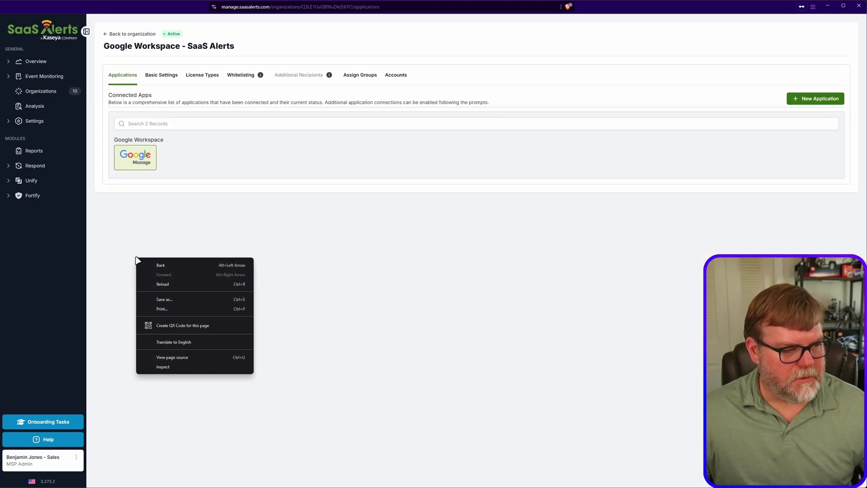
{"action": "left_click", "coordinate": [105, 296]}
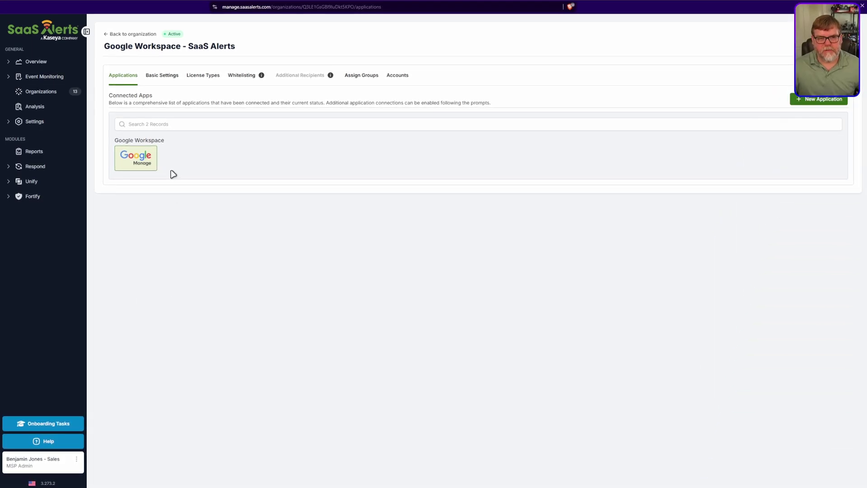
{"action": "left_click", "coordinate": [244, 77]}
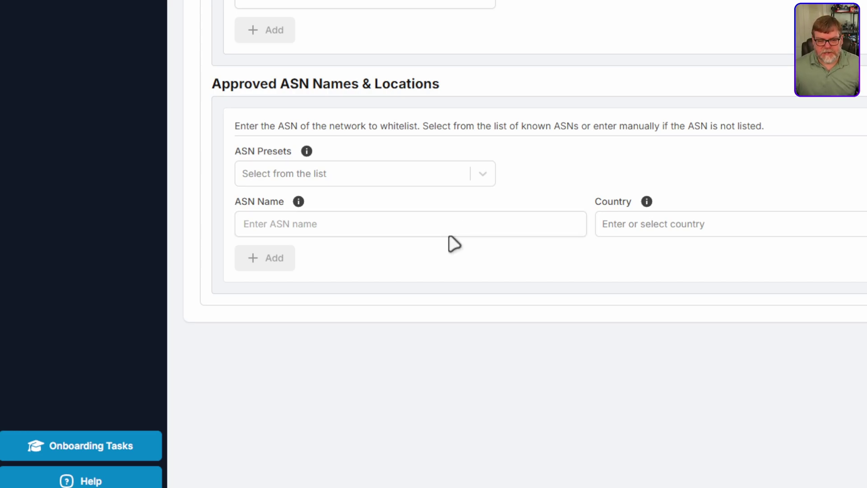
Open the full details of the first Singapore event
{"action": "left_click", "coordinate": [388, 229]}
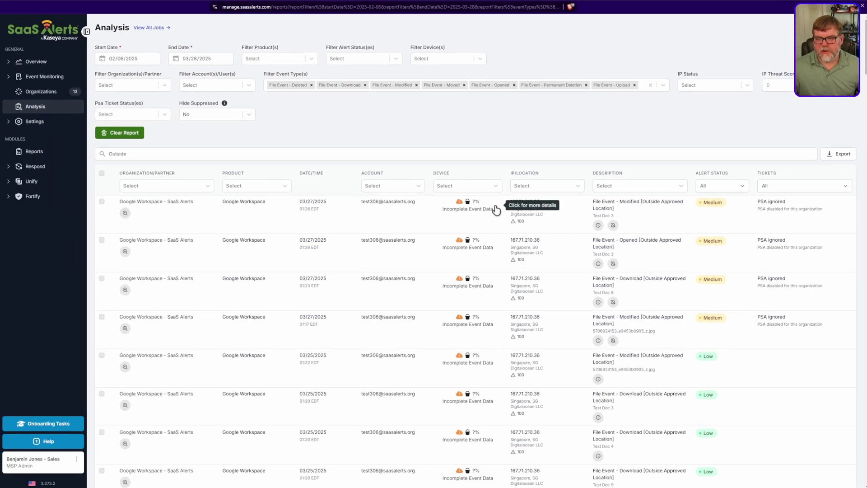
{"action": "right_click", "coordinate": [121, 212]}
{"action": "left_click", "coordinate": [207, 227]}
{"action": "left_click", "coordinate": [125, 212]}
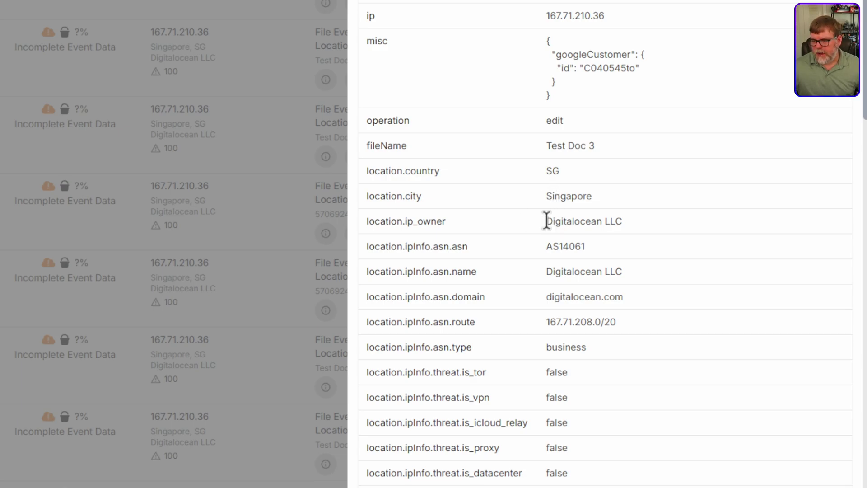
Copy the Digitalocean LLC ASN name from the event details
{"action": "left_click_drag", "start_coordinate": [546, 269], "coordinate": [636, 269]}
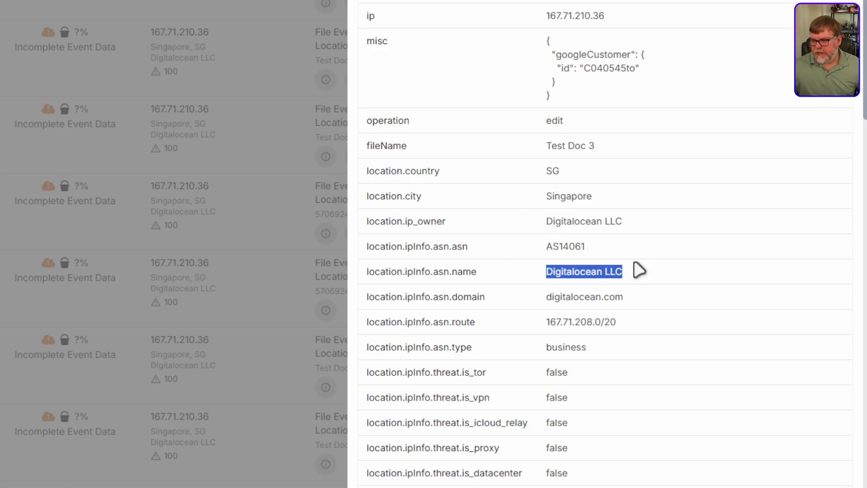
{"action": "right_click", "coordinate": [575, 270]}
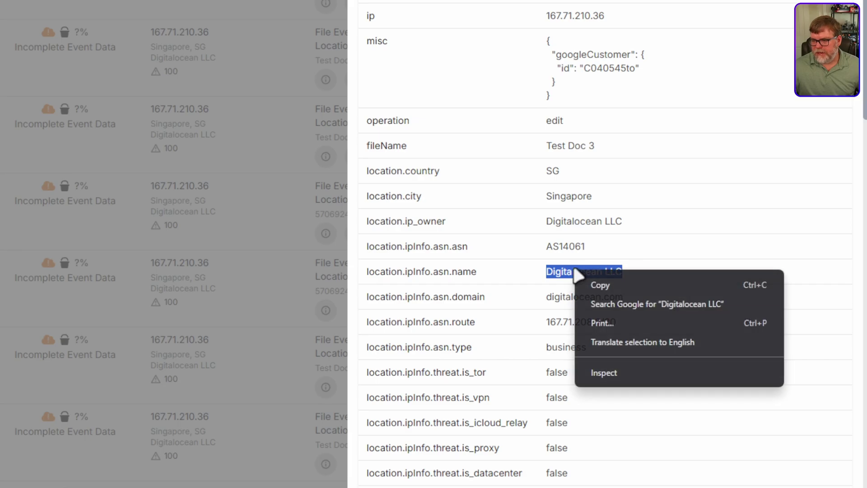
{"action": "left_click", "coordinate": [605, 285]}
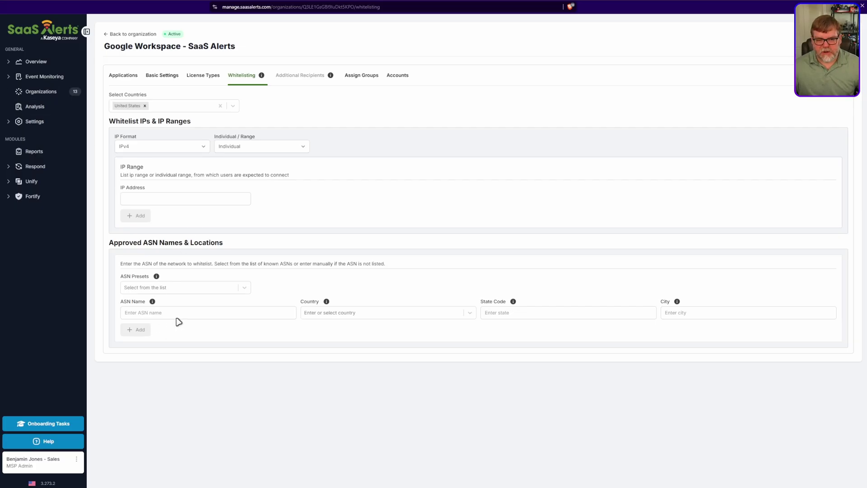
Add ASN Digitalocean LLC with country Singapore to the organization's whitelist
{"action": "left_click", "coordinate": [177, 317]}
{"action": "key", "text": "ctrl+v"}
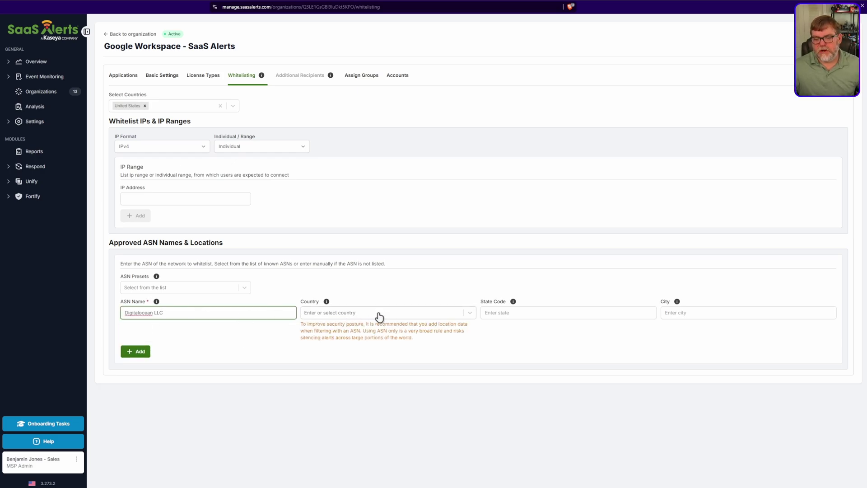
{"action": "left_click", "coordinate": [352, 314]}
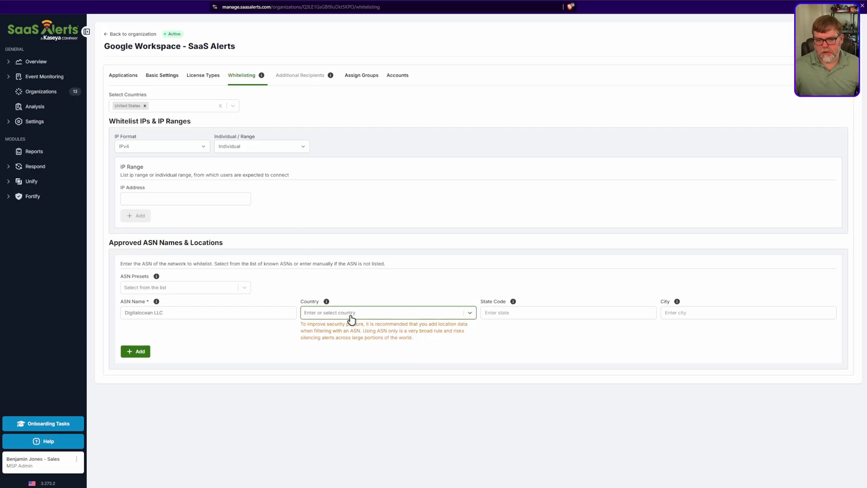
{"action": "left_click", "coordinate": [351, 316]}
{"action": "type", "text": "sing"}
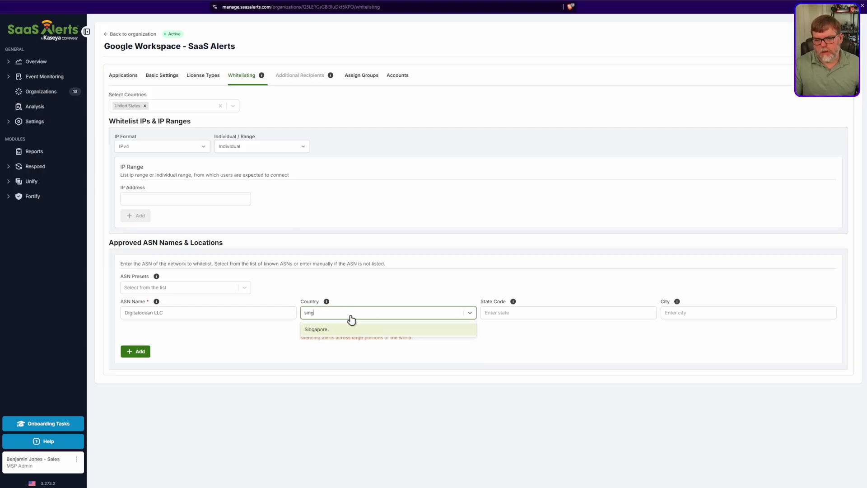
{"action": "left_click", "coordinate": [342, 329]}
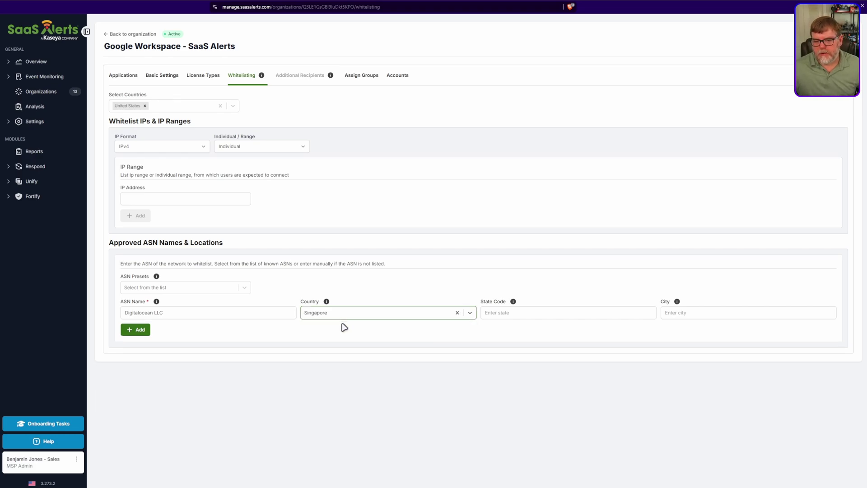
{"action": "left_click", "coordinate": [141, 330]}
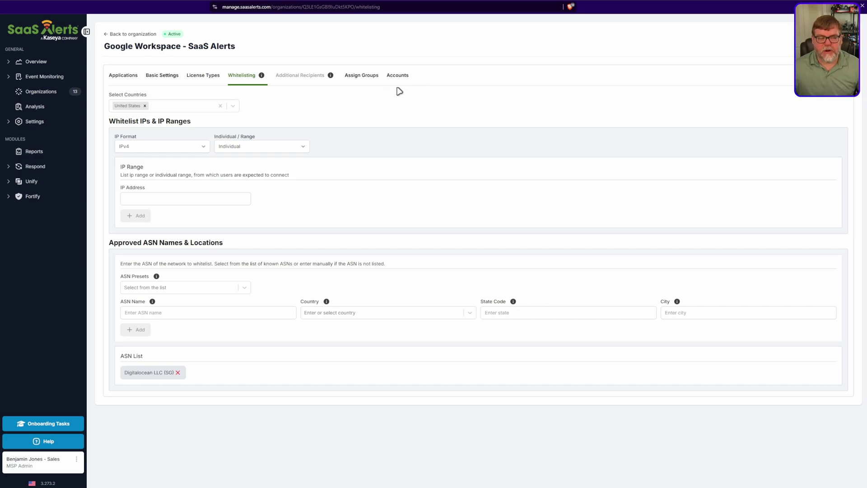
Whitelist the Amazon Inc (US, CA, San Jose) ASN for the second user account and save
{"action": "left_click", "coordinate": [403, 81]}
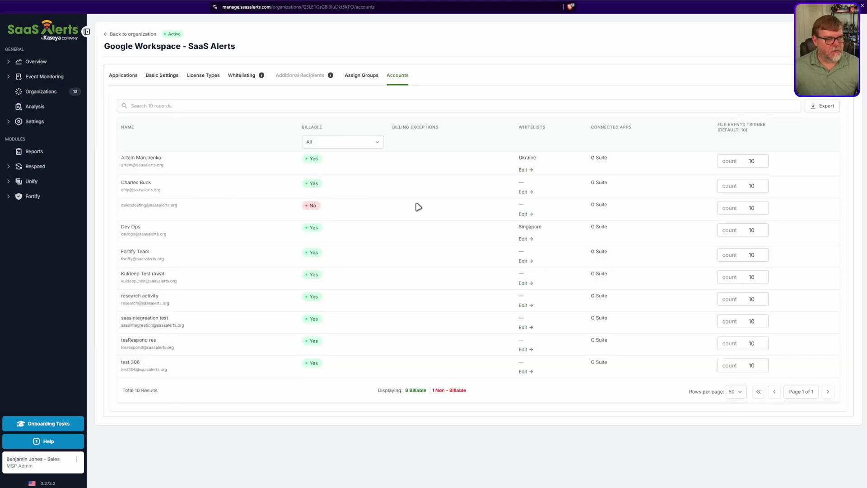
{"action": "left_click", "coordinate": [524, 195]}
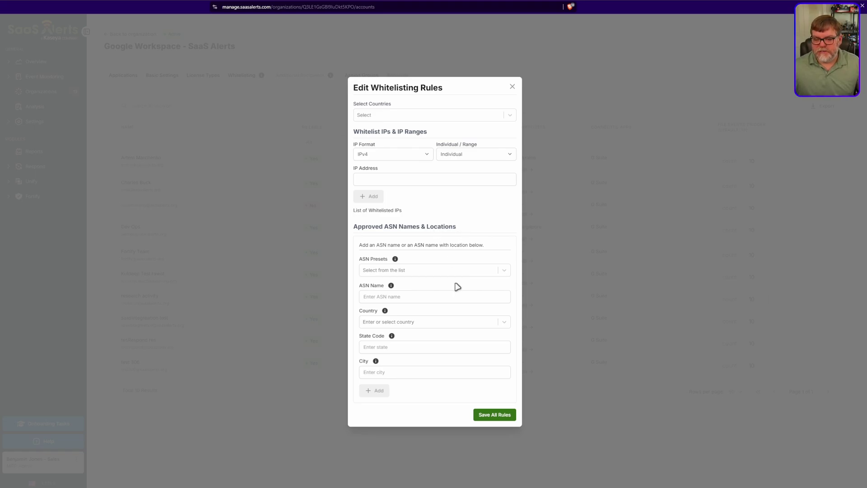
{"action": "left_click", "coordinate": [444, 273]}
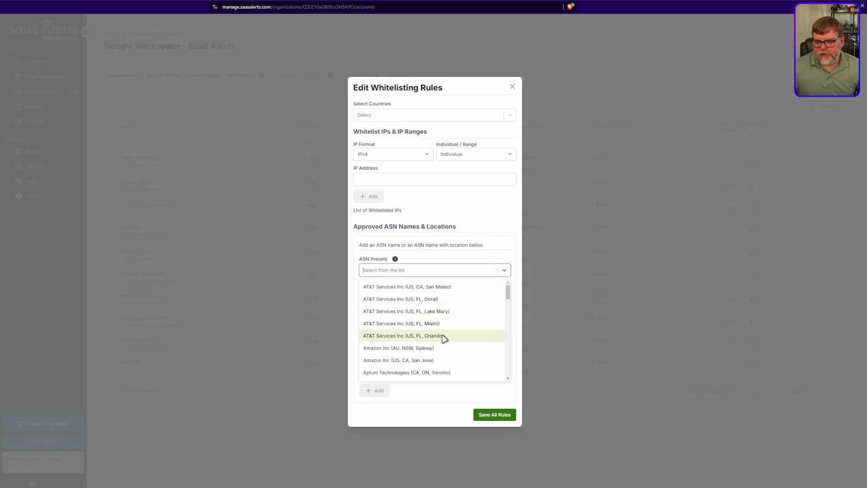
{"action": "scroll", "coordinate": [456, 336], "scroll_direction": "down", "scroll_amount": 2}
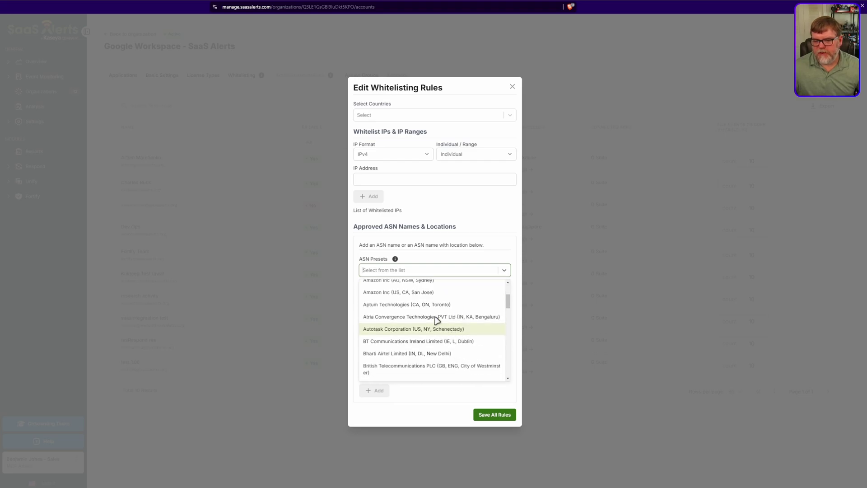
{"action": "scroll", "coordinate": [411, 312], "scroll_direction": "up", "scroll_amount": 1}
{"action": "left_click", "coordinate": [411, 326]}
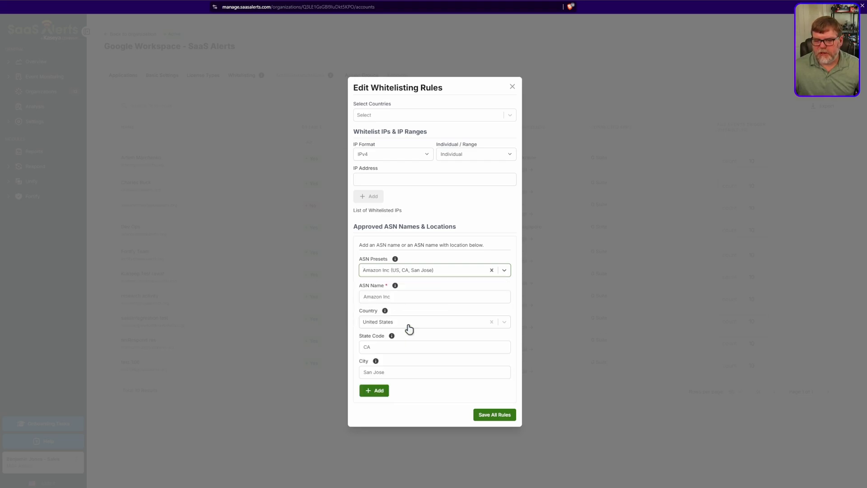
{"action": "left_click", "coordinate": [383, 391]}
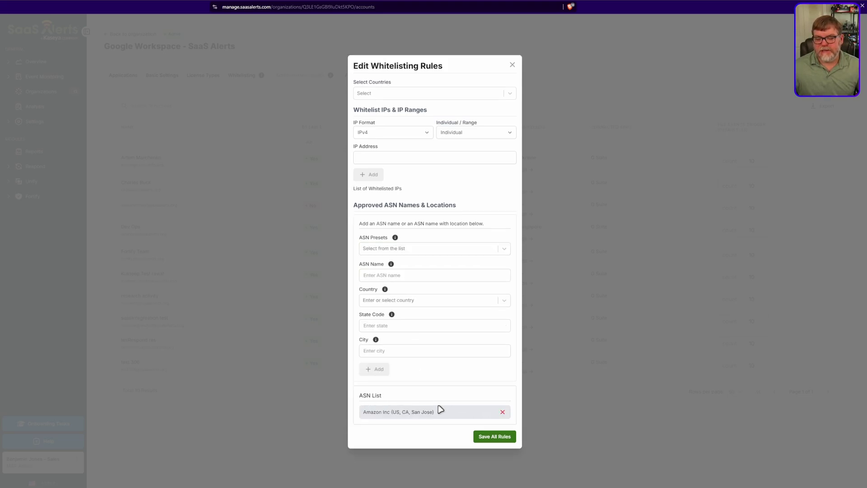
{"action": "left_click", "coordinate": [506, 442]}
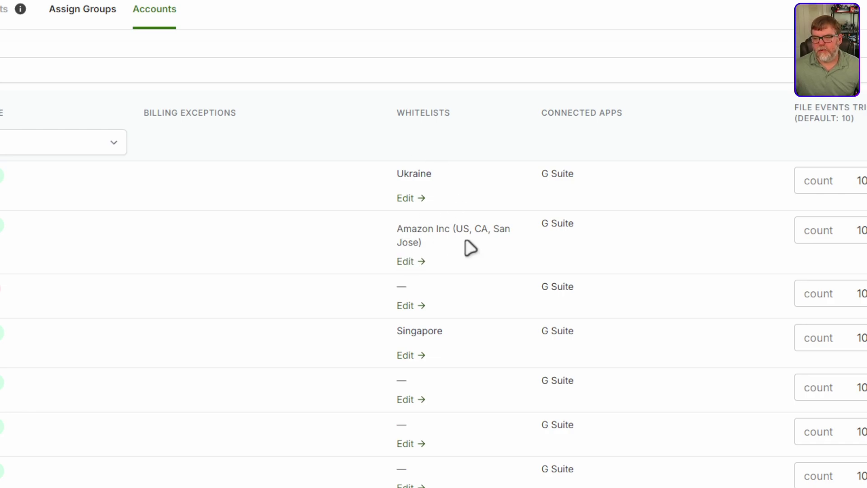
Remove the Amazon Inc ASN from that account's whitelist and save
{"action": "left_click", "coordinate": [406, 262]}
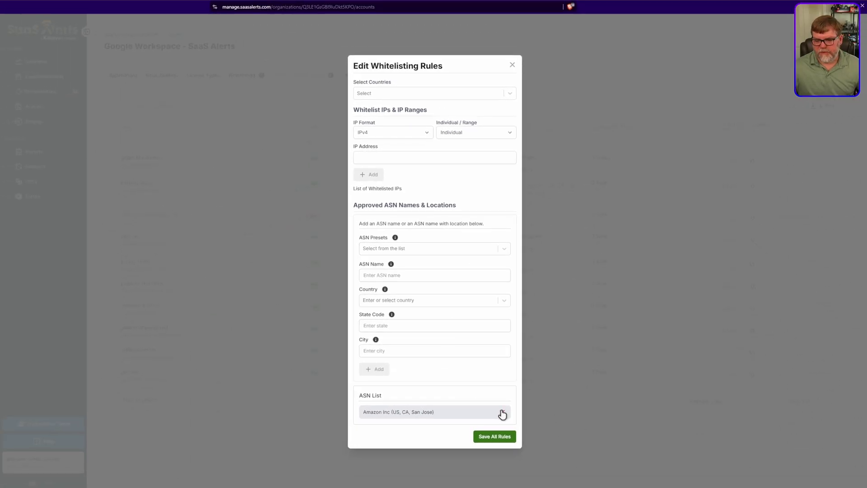
{"action": "left_click", "coordinate": [502, 414]}
{"action": "left_click", "coordinate": [504, 414]}
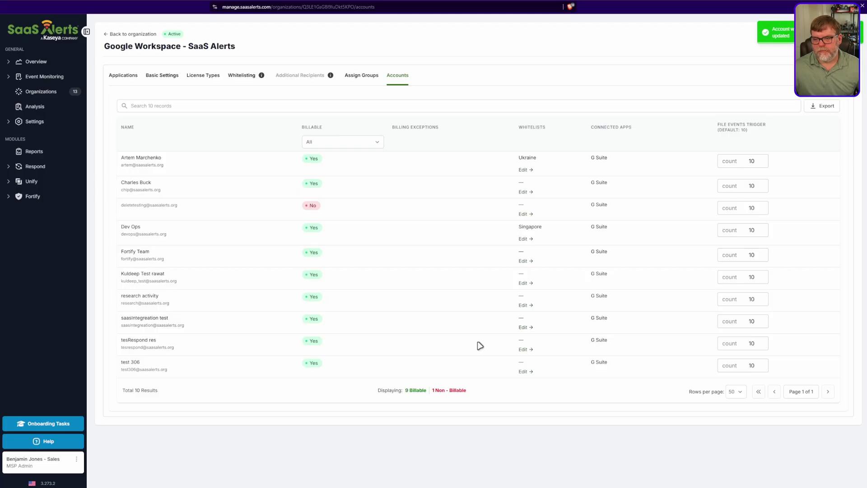